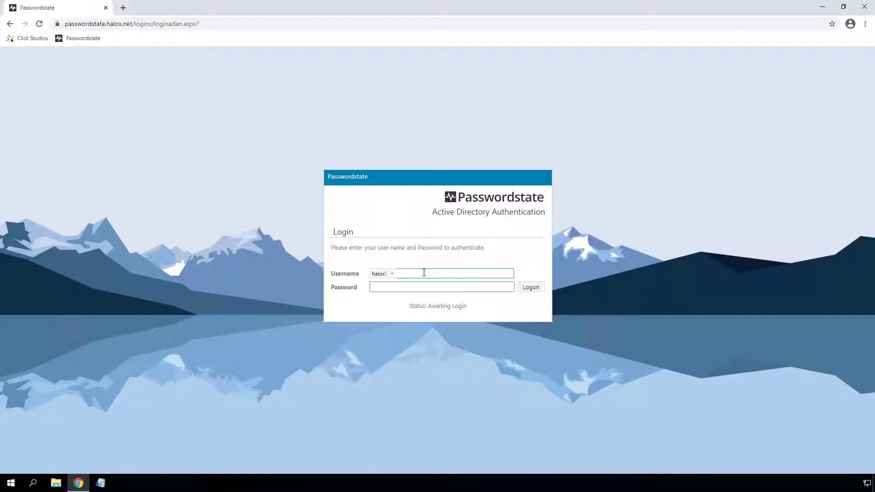
- Log in to the halox domain with the videos username and enter the account password
type("videos")
key("Tab")
type("••••••••")
key("Return")
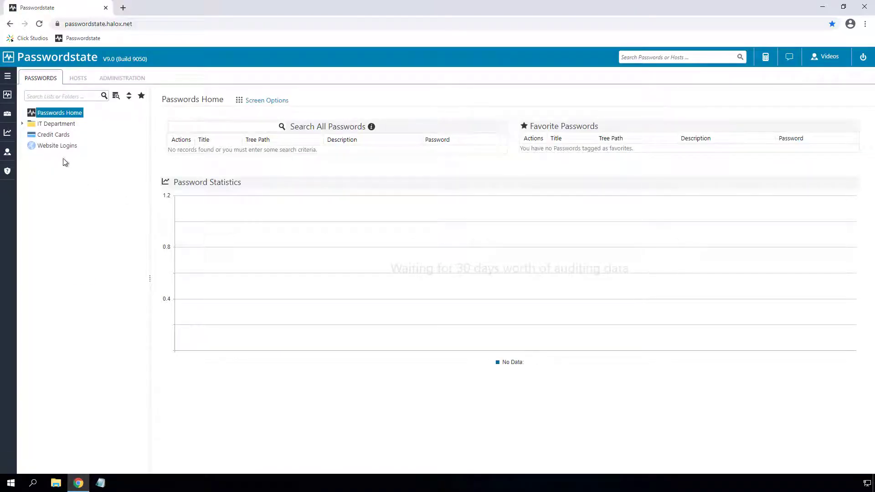
- View the records in the Website Logins list and the Credit Cards list
left_click(57, 146)
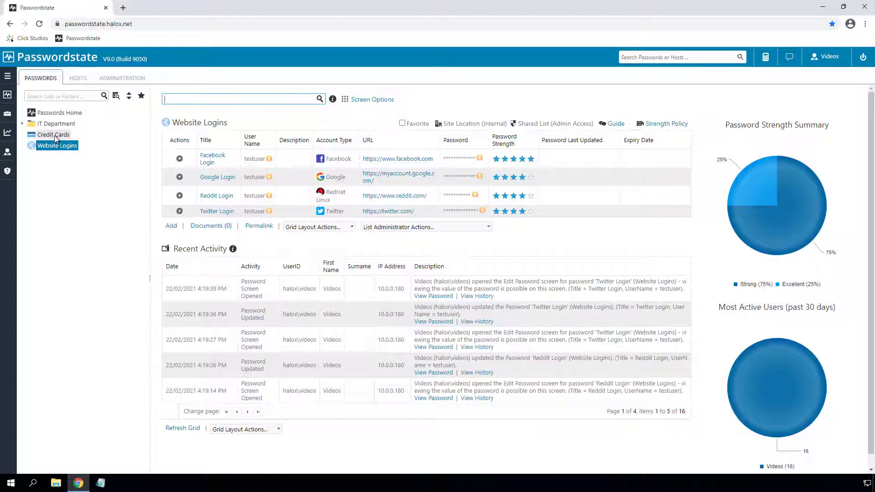
left_click(53, 135)
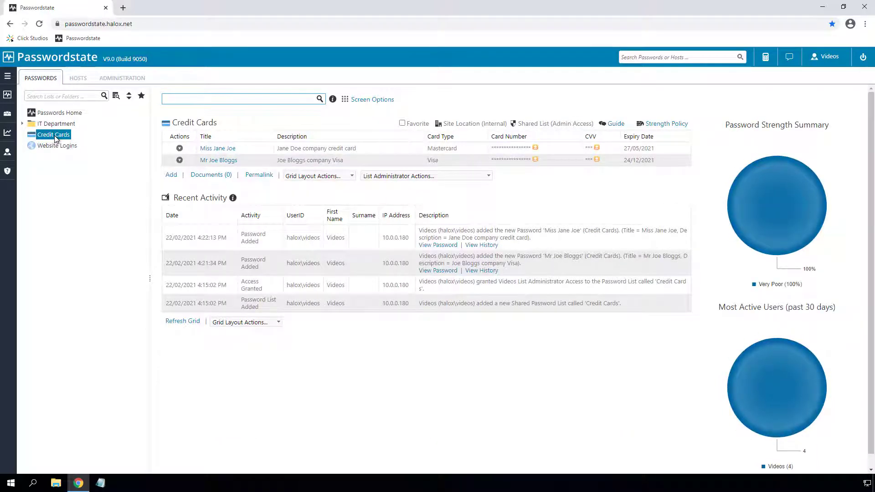
- Expand the IT Department folder, browse the password lists inside its team folders, and collapse the team folders again
left_click(23, 124)
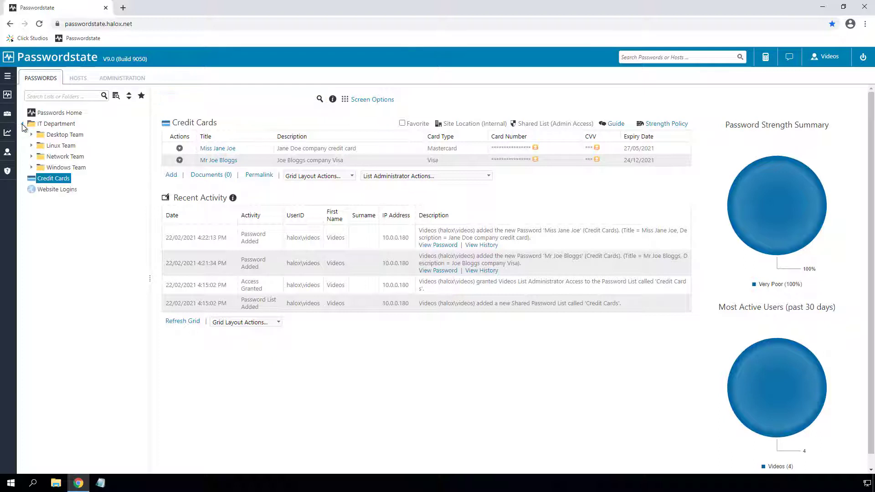
left_click(31, 135)
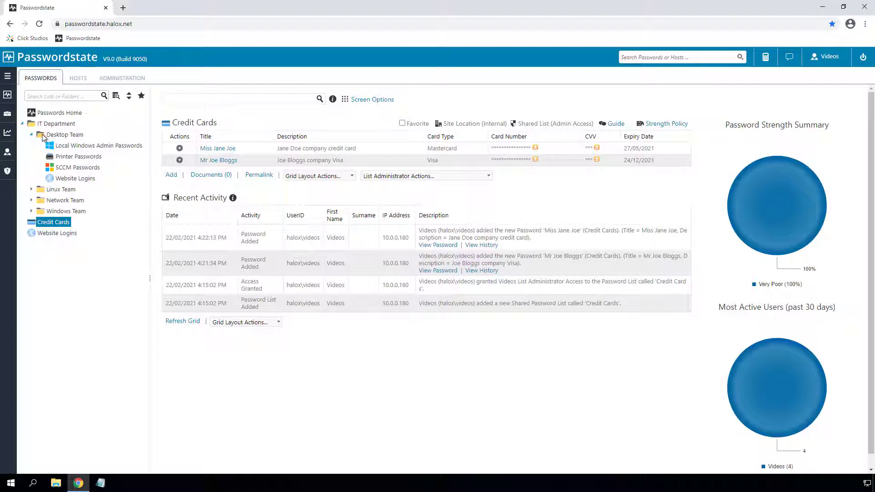
left_click(32, 192)
left_click(32, 233)
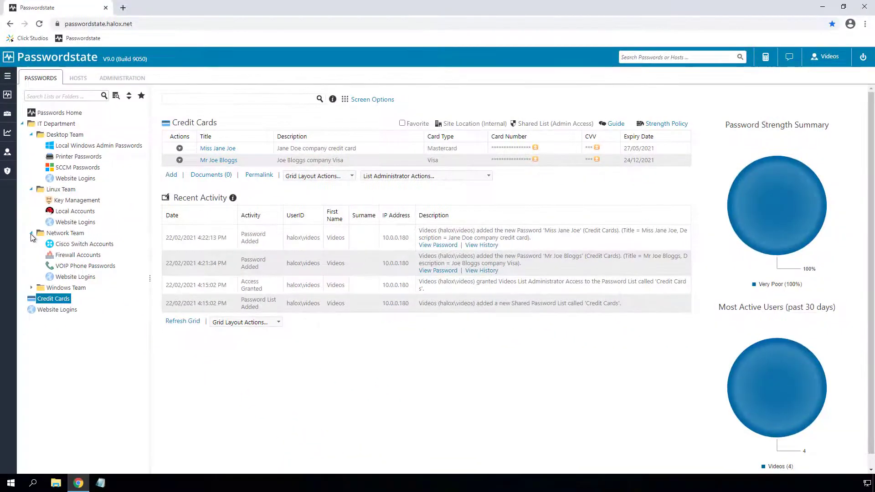
left_click(70, 290)
left_click(31, 189)
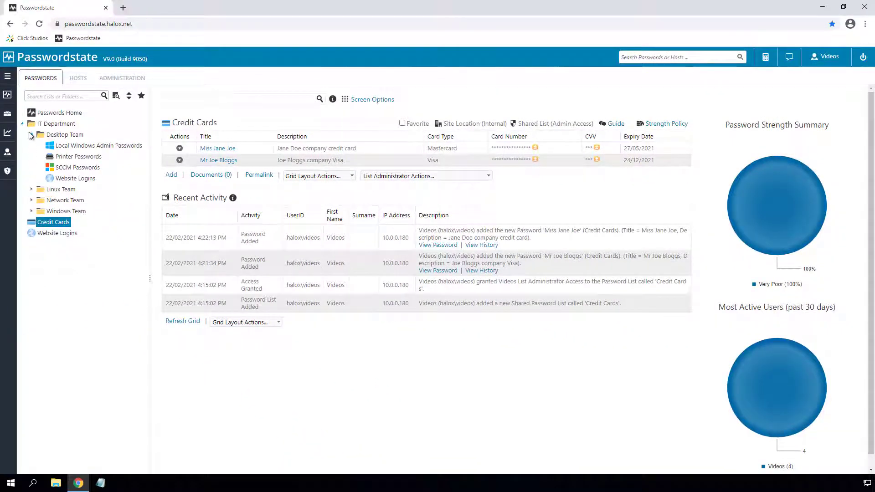
left_click(31, 134)
- Add a folder named Service Centre inside the IT Department folder and save it
right_click(40, 127)
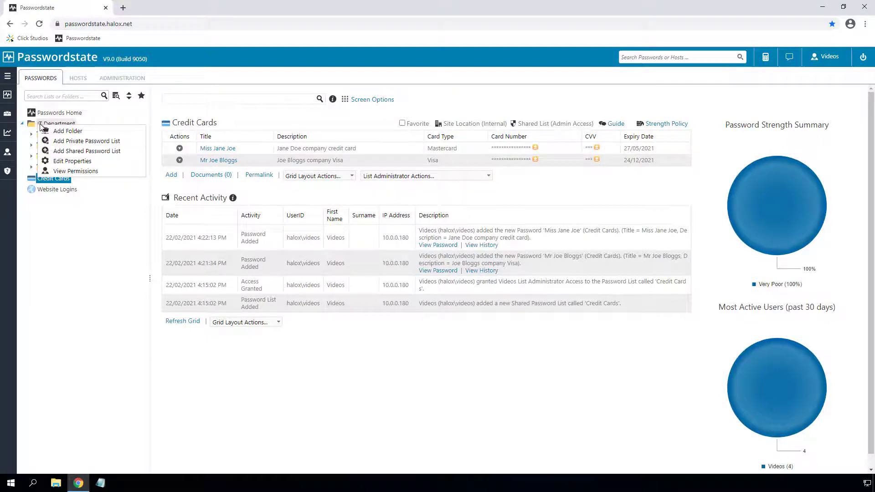
left_click(30, 122)
mouse_move(9, 101)
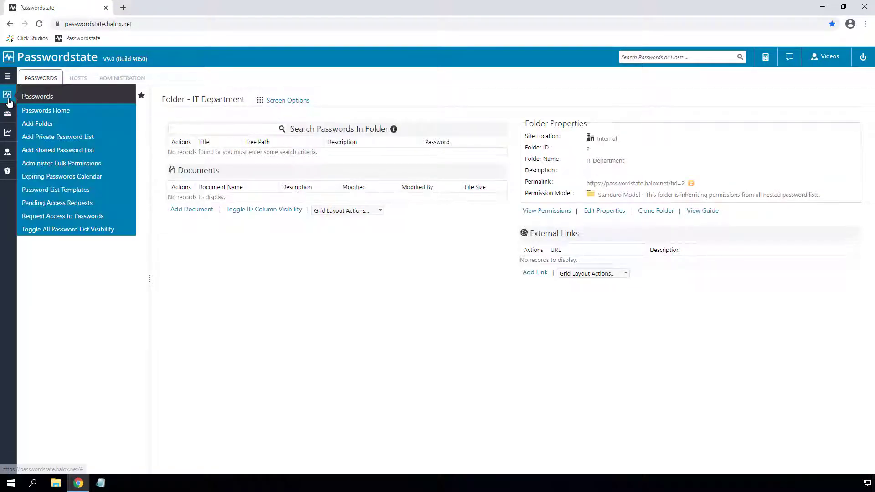
left_click(57, 127)
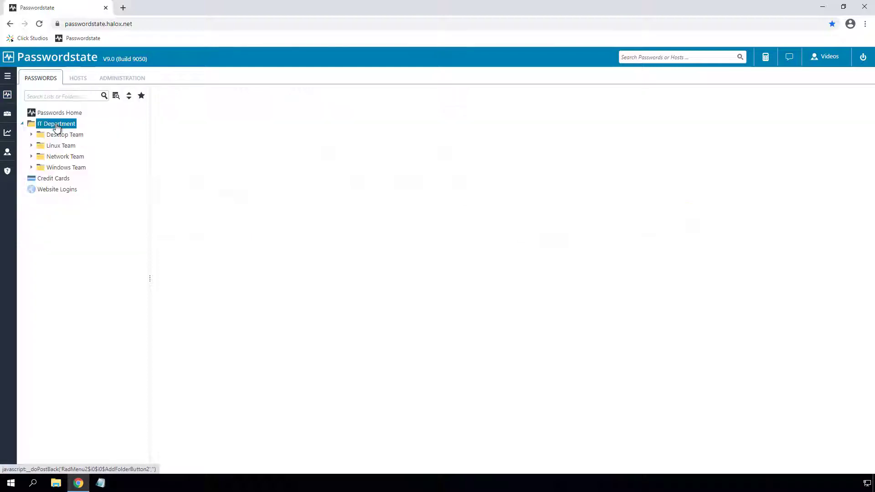
type("S")
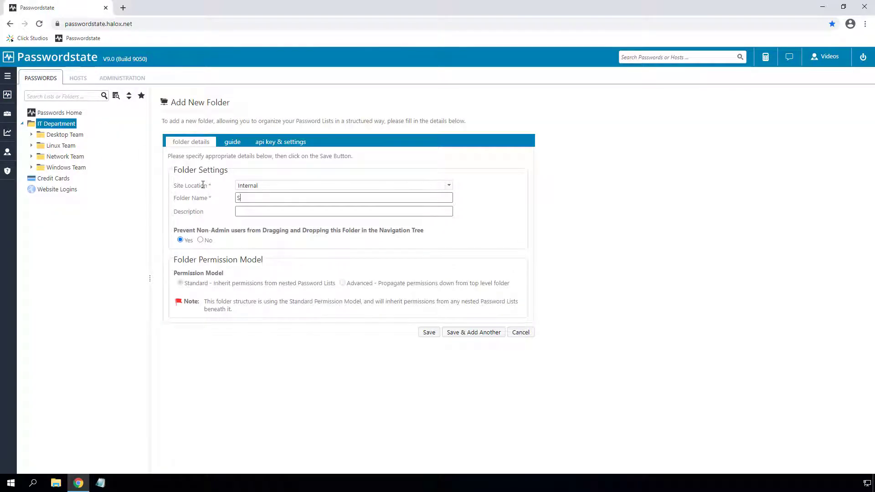
type("ervice Centre")
left_click(429, 333)
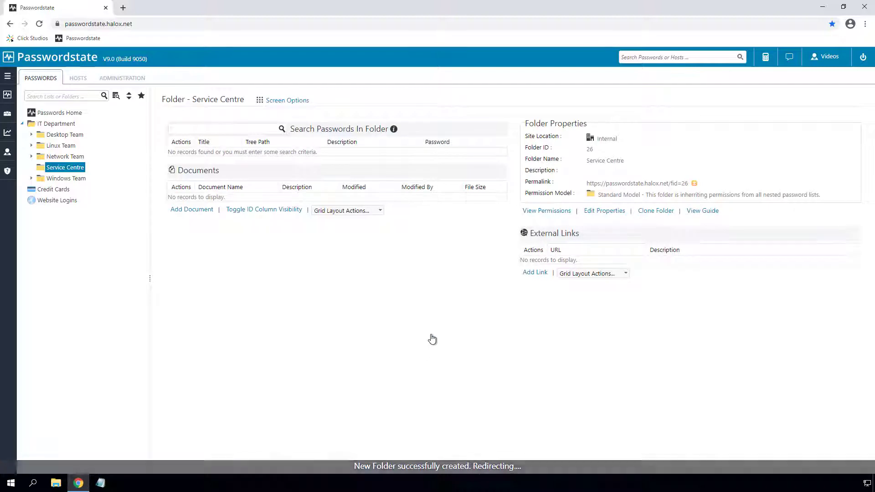
- Start a shared password list named "Website logins" in the Service Centre folder, based on the Web Site Logins template
mouse_move(8, 98)
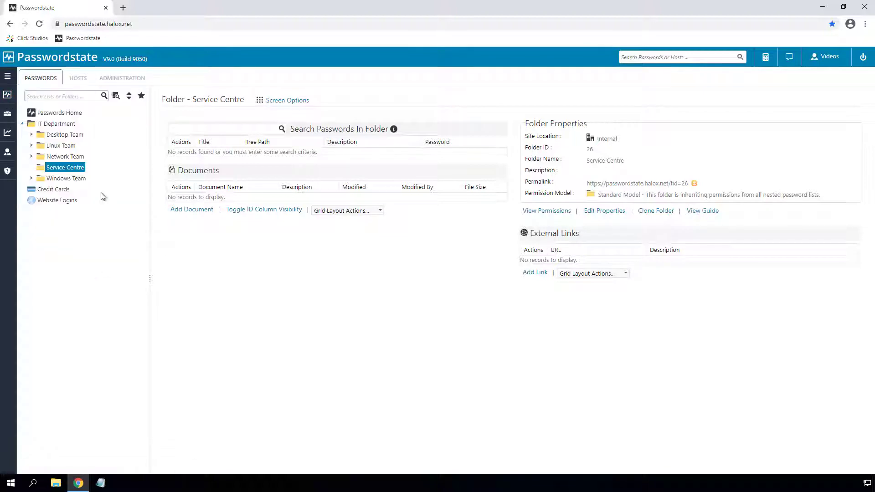
right_click(54, 167)
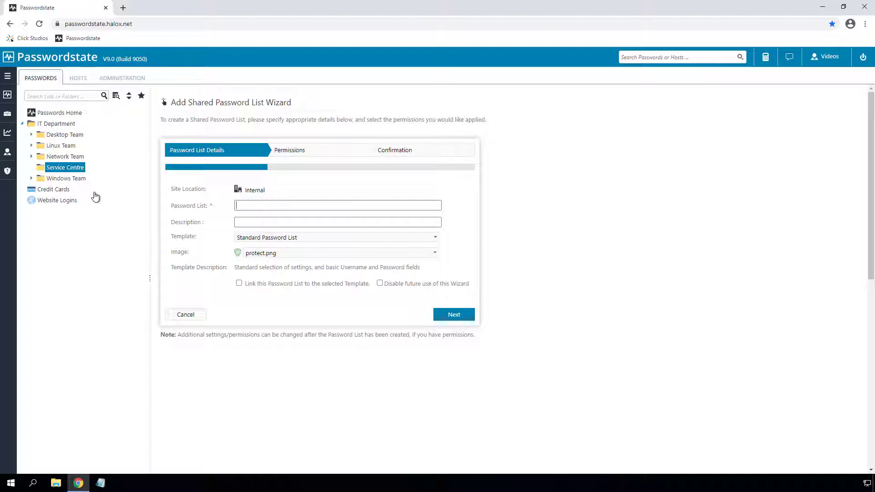
type("Website logins")
left_click(338, 238)
left_click(273, 372)
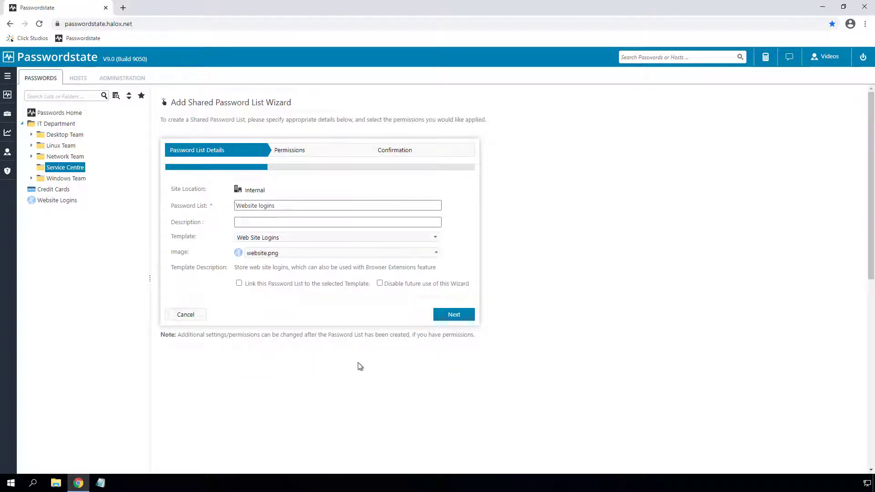
left_click(447, 319)
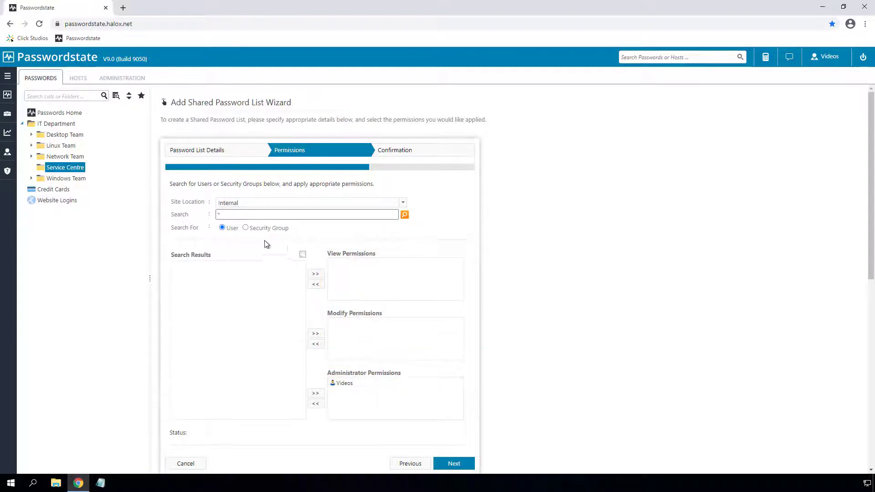
- Grant the Service Centre security group Modify permissions on the new shared list and finish the wizard
left_click(245, 228)
left_click(404, 215)
left_click(194, 268)
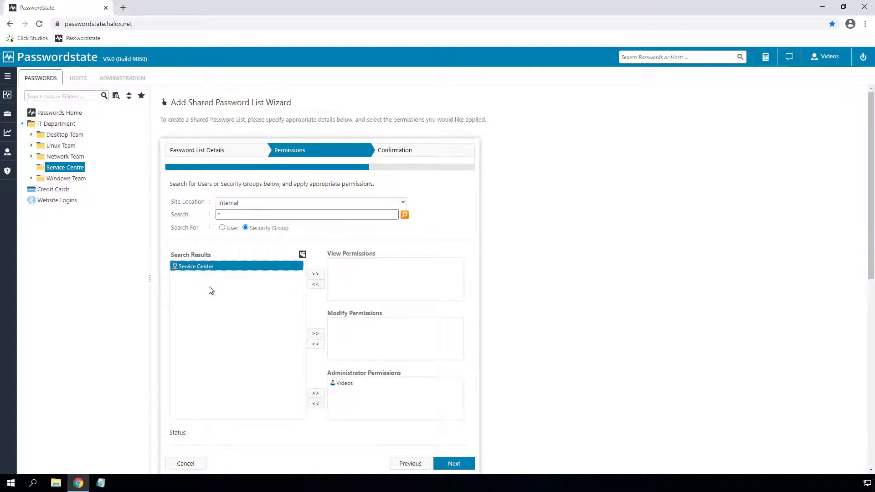
left_click(316, 334)
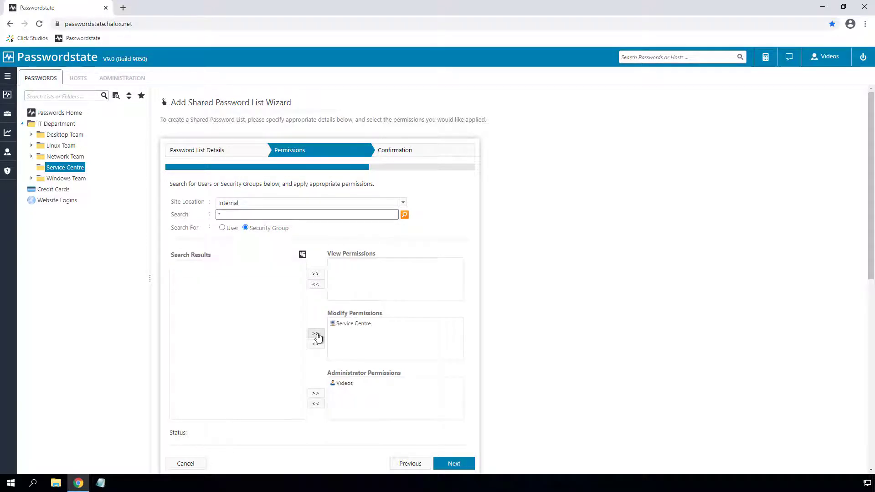
left_click(453, 464)
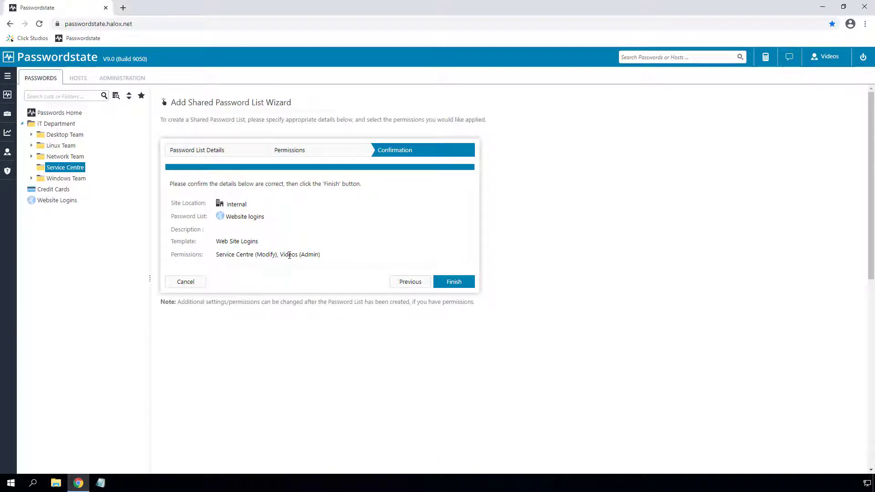
left_click(461, 286)
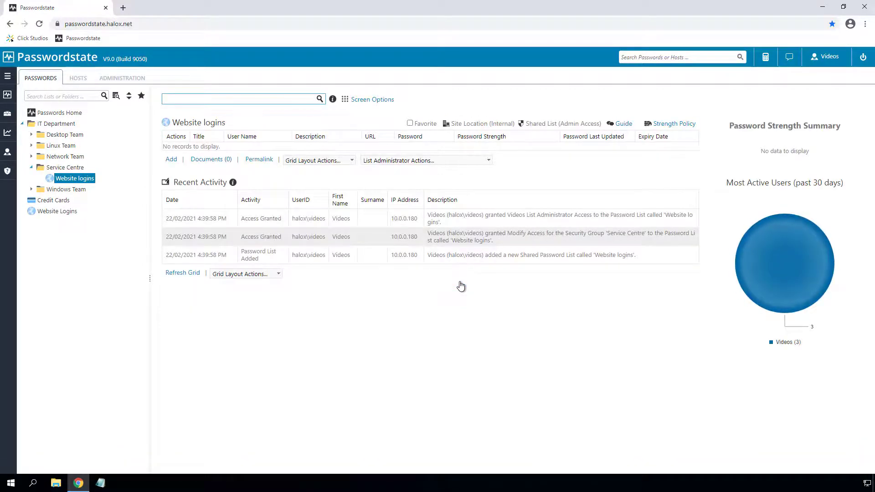
- Open the properties of the Service Centre's Website logins list and review its details and settings
right_click(84, 180)
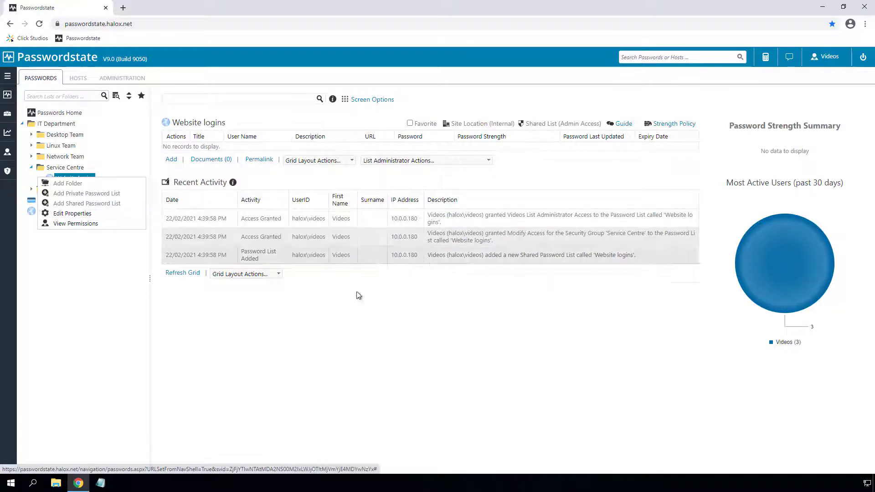
left_click(451, 158)
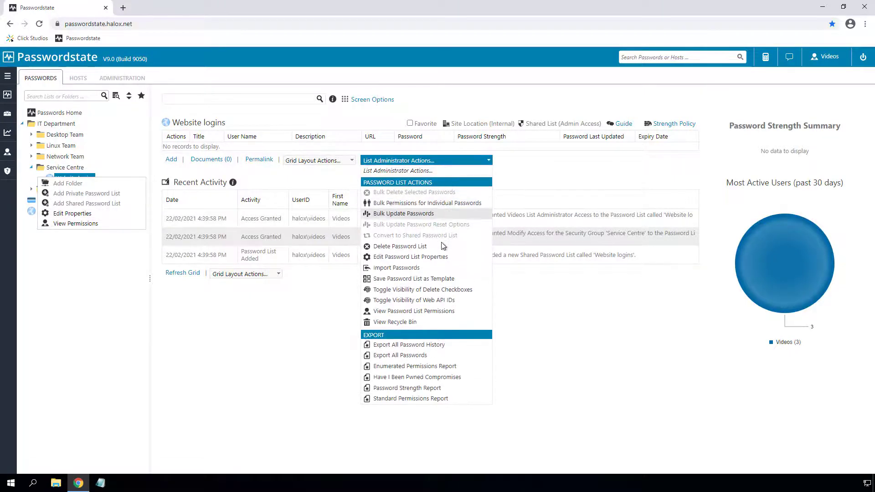
left_click(415, 259)
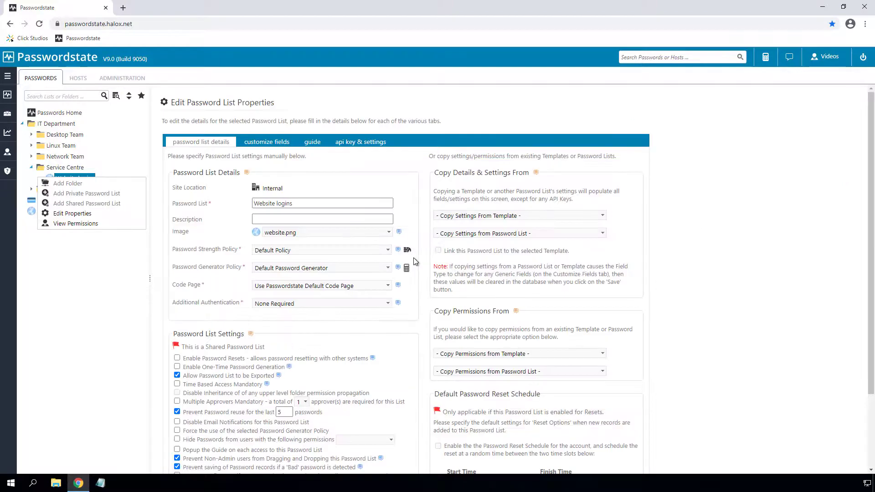
scroll(416, 261, "down", 1)
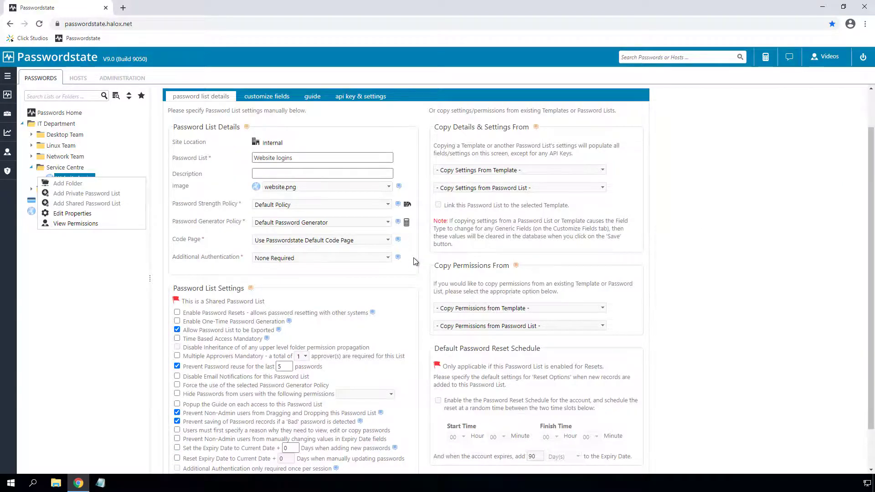
key("ctrl+minus")
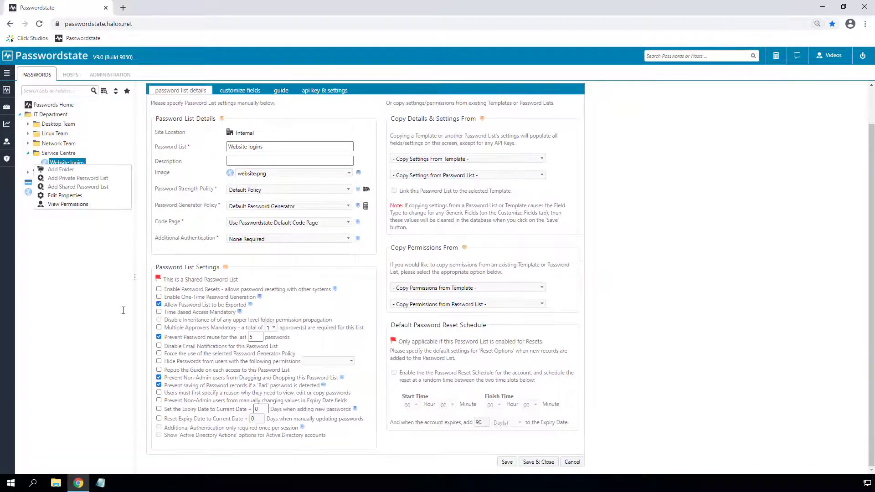
left_click(43, 303)
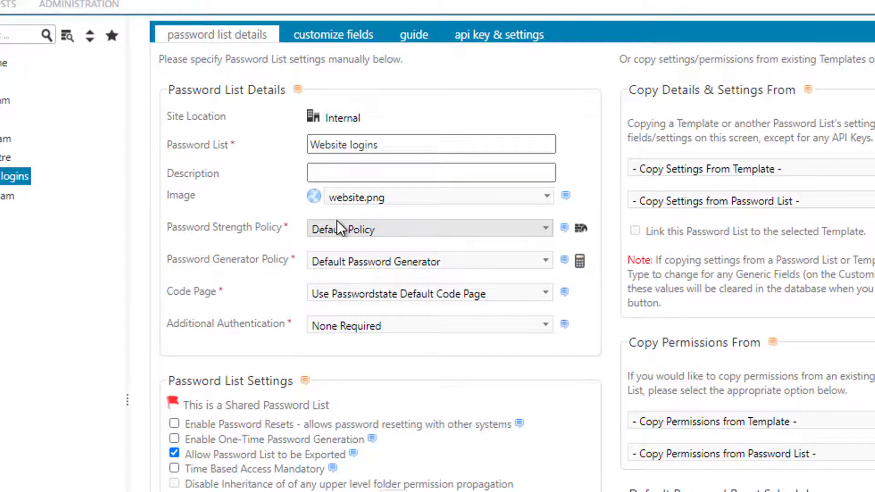
- Enable the list's first generic field and name it "Email Address"
left_click(338, 39)
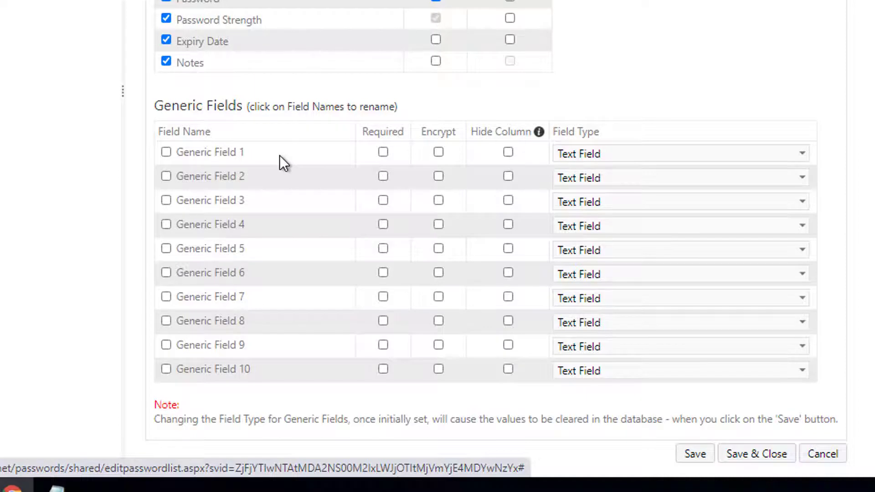
left_click(166, 152)
left_click(199, 154)
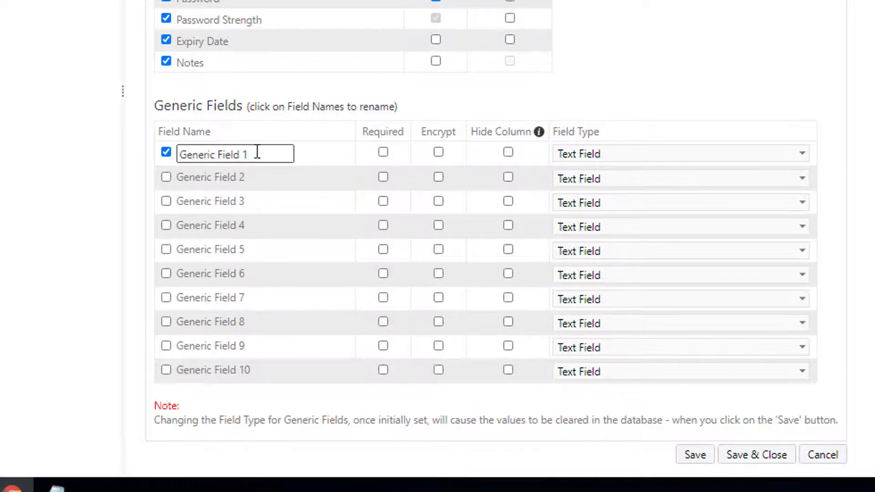
left_click_drag(256, 154, 137, 154)
type("Email Address")
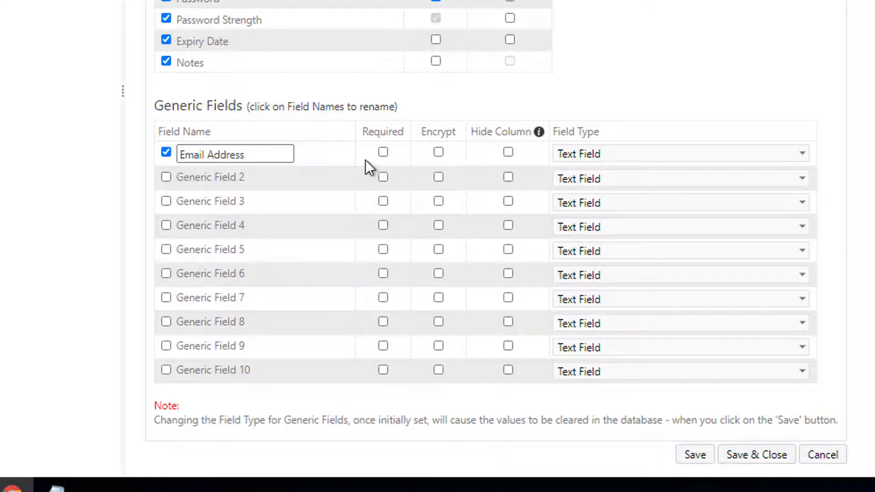
key("Return")
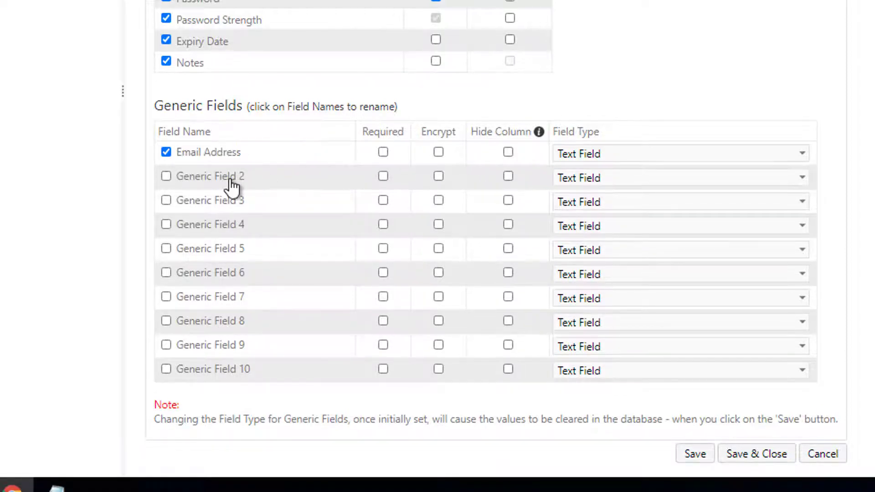
- Enable the list's second generic field and name it "Floor #"
left_click(166, 176)
left_click(214, 178)
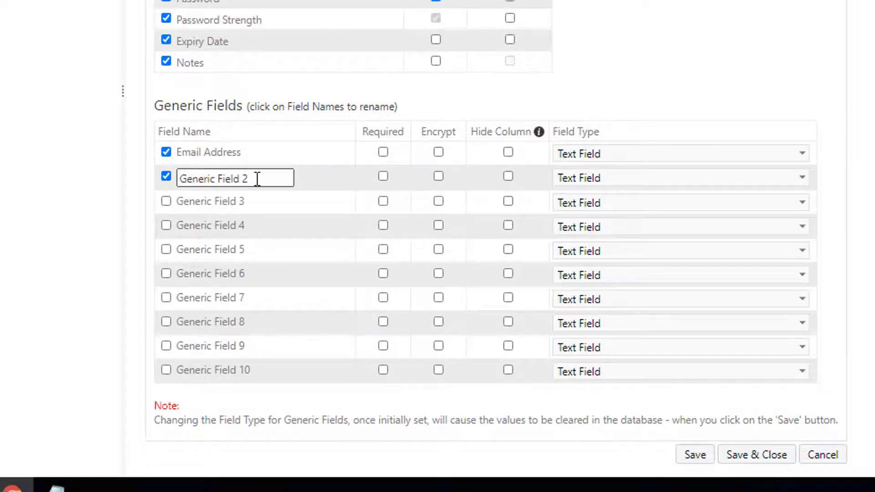
left_click_drag(256, 178, 135, 179)
type("Floor #")
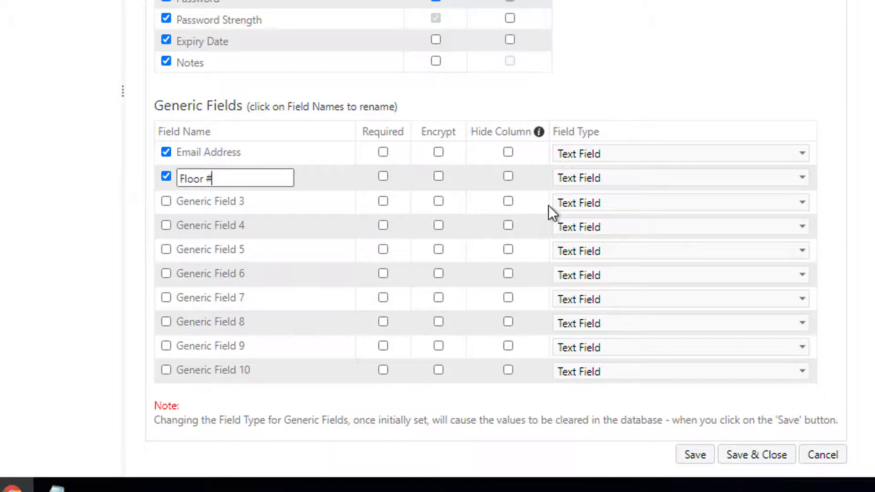
- Make the Floor # field a Select List with values "Floor #1, Floor #2, Floor #3", then save and close the list properties
left_click(642, 177)
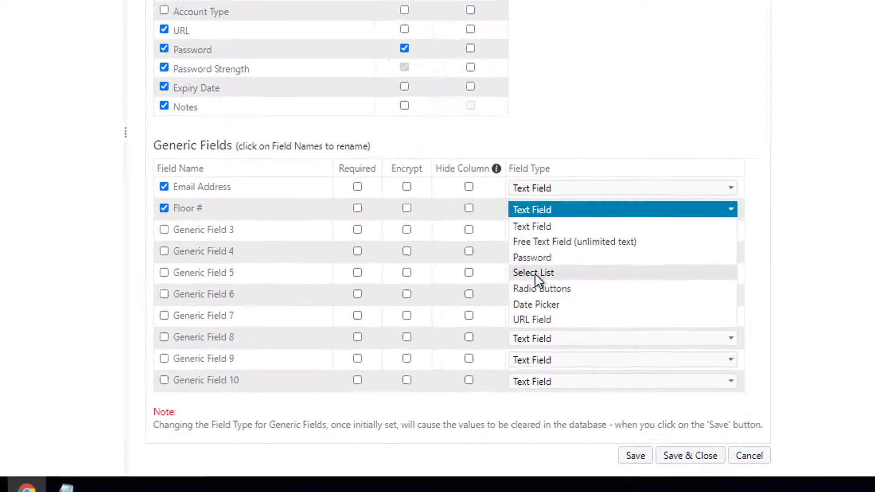
left_click(605, 248)
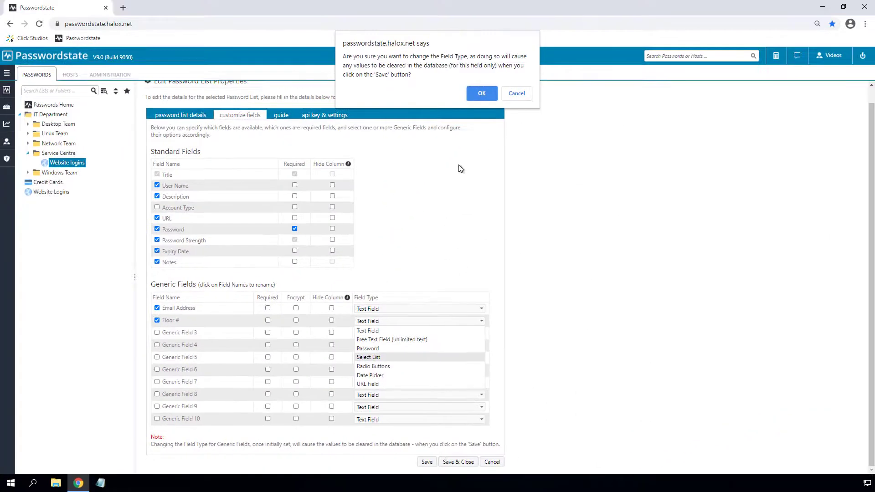
left_click(481, 94)
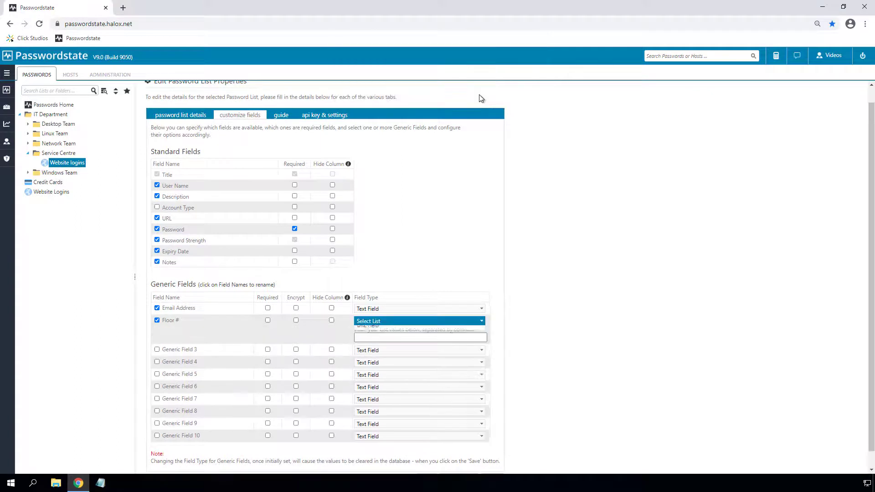
left_click(374, 338)
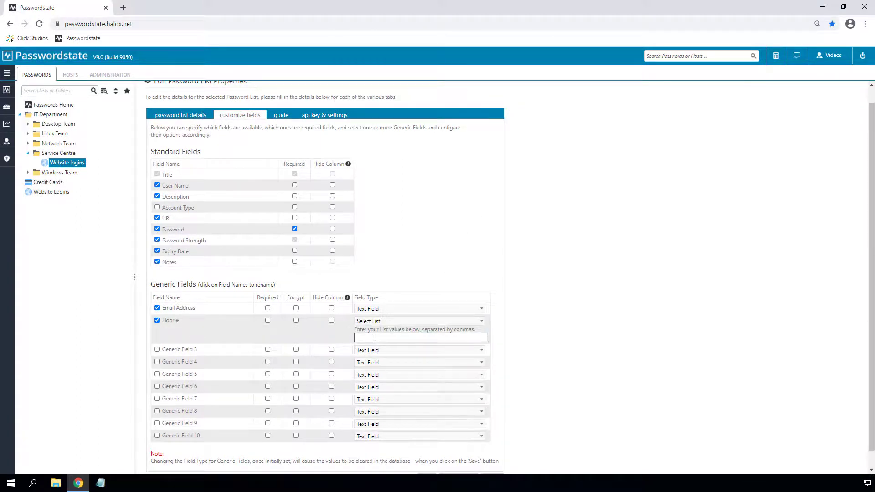
type("Floor #1, Floor #2")
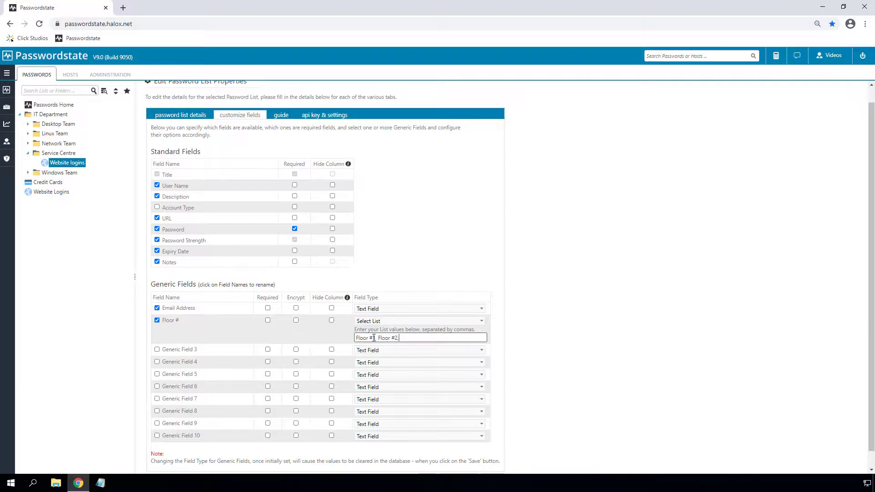
type(", Floor #3")
scroll(495, 310, "down", 1)
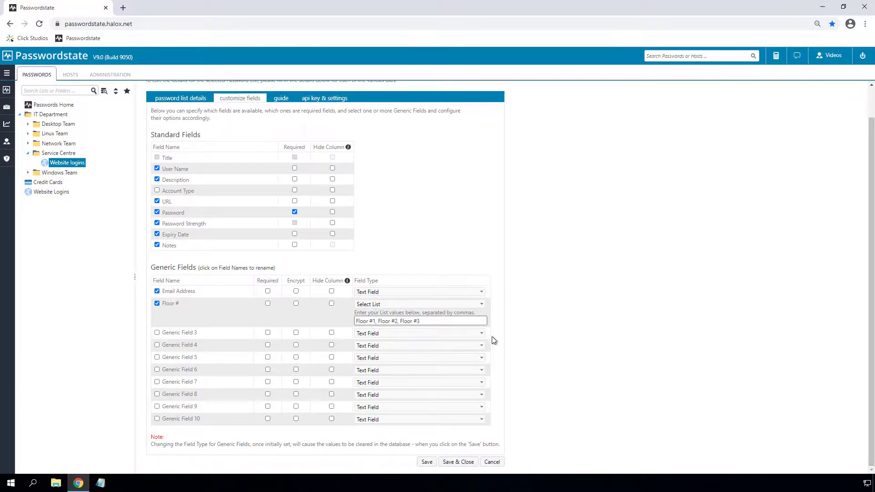
left_click(444, 463)
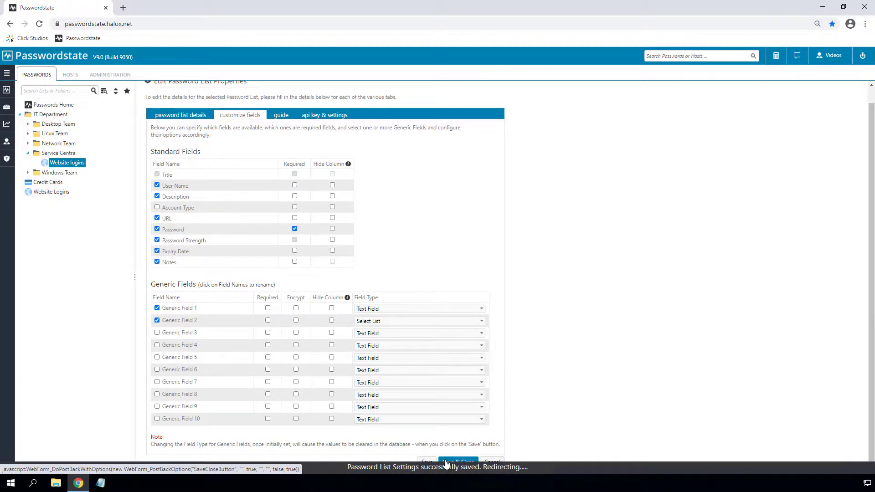